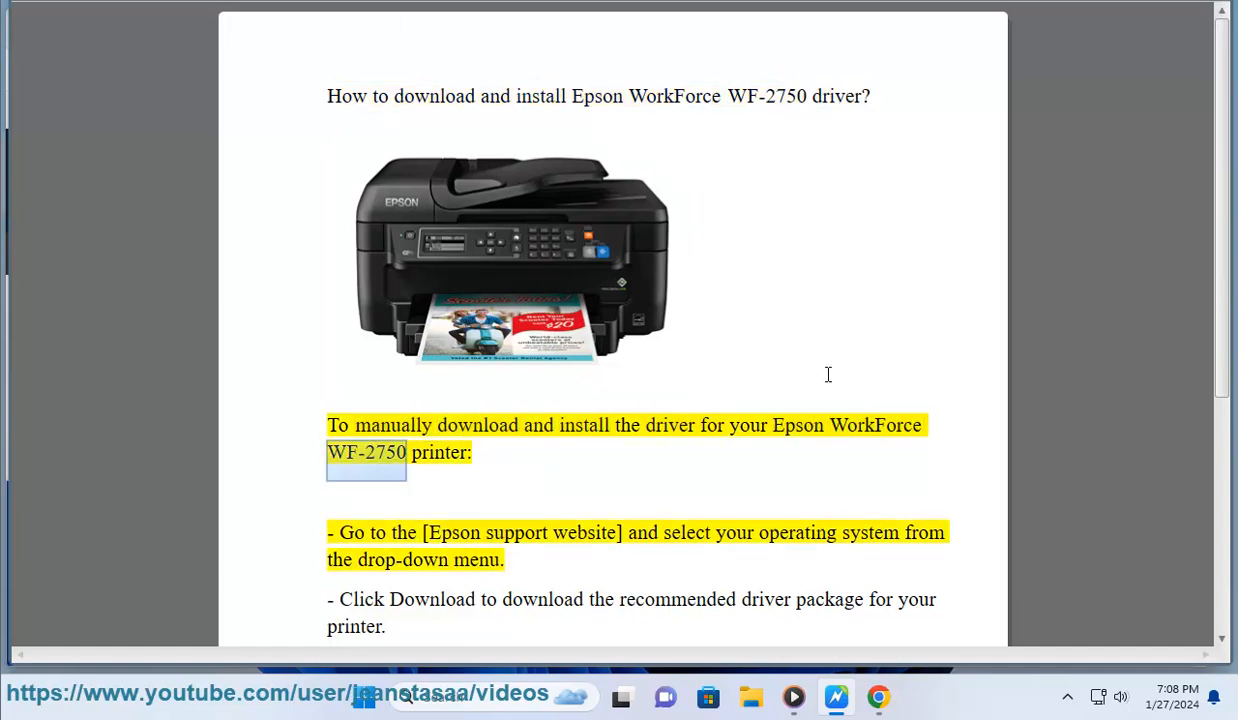
- Bring the Epson WF-2750 support page forward and dismiss its cookie notice
{"action": "left_click", "coordinate": [878, 697]}
{"action": "left_click", "coordinate": [551, 67]}
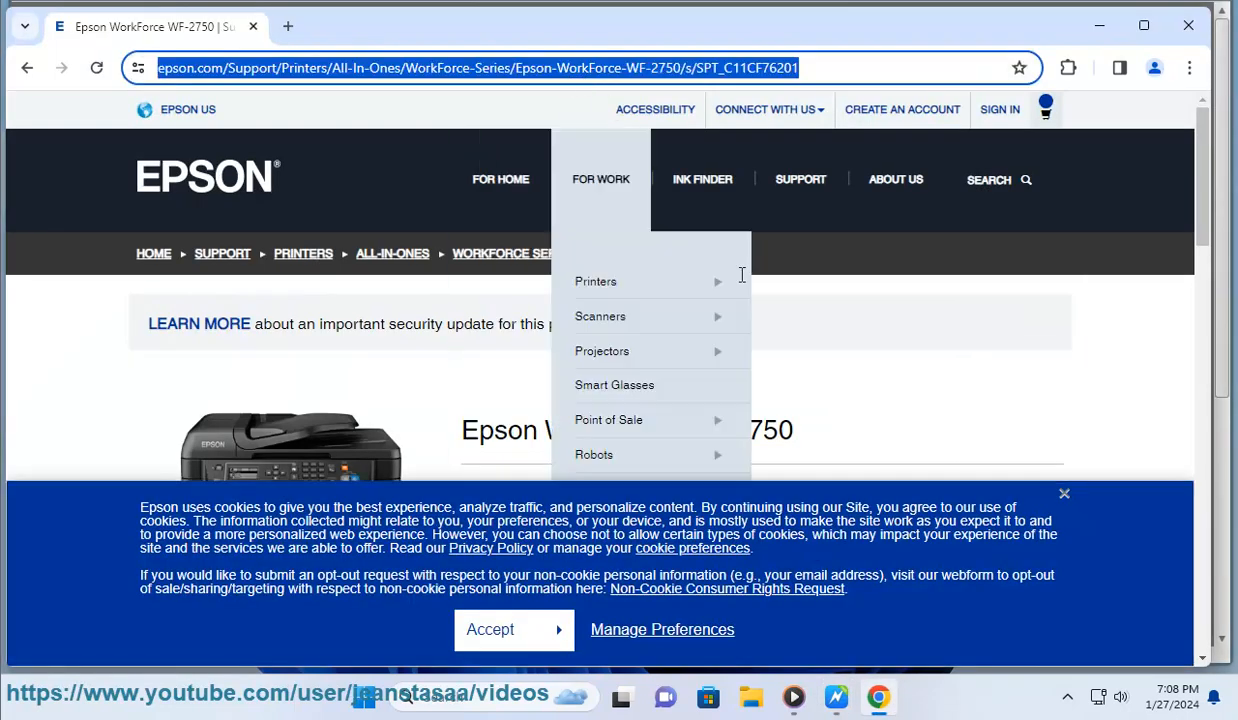
{"action": "left_click", "coordinate": [798, 383]}
- Reach the downloads section and list the available operating system choices
{"action": "left_click", "coordinate": [1064, 494]}
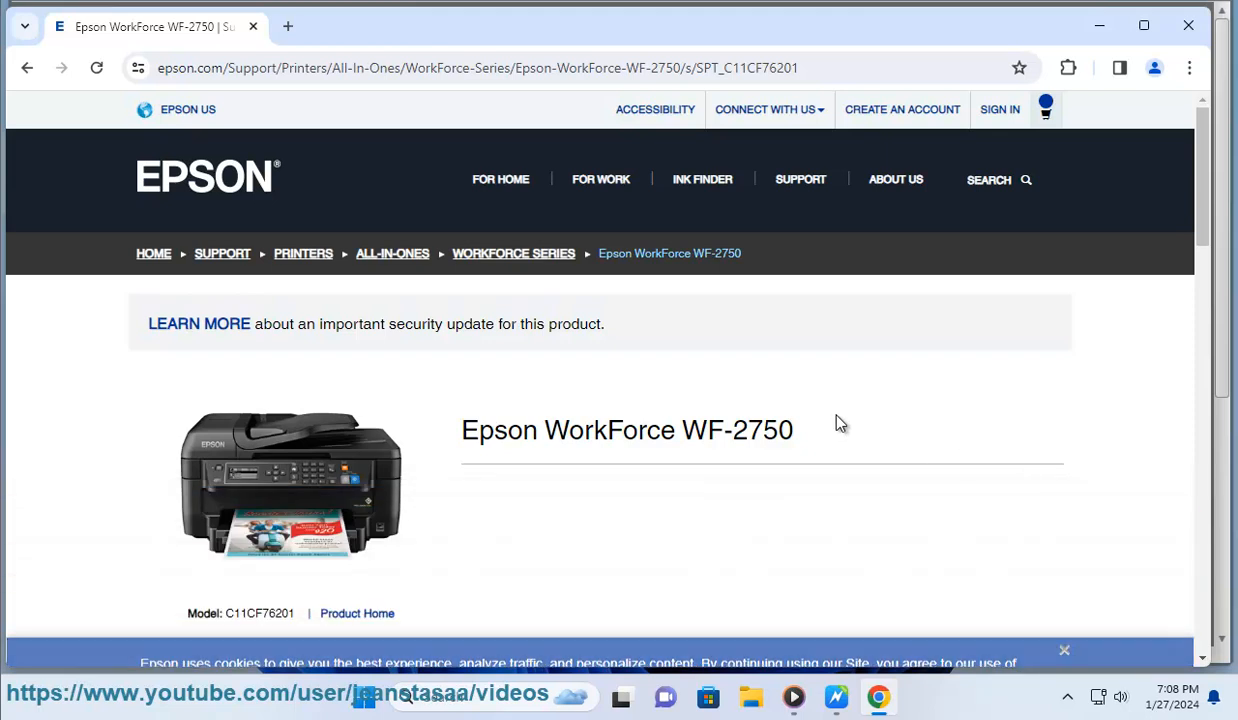
{"action": "scroll", "coordinate": [840, 423], "scroll_direction": "down", "scroll_amount": 3}
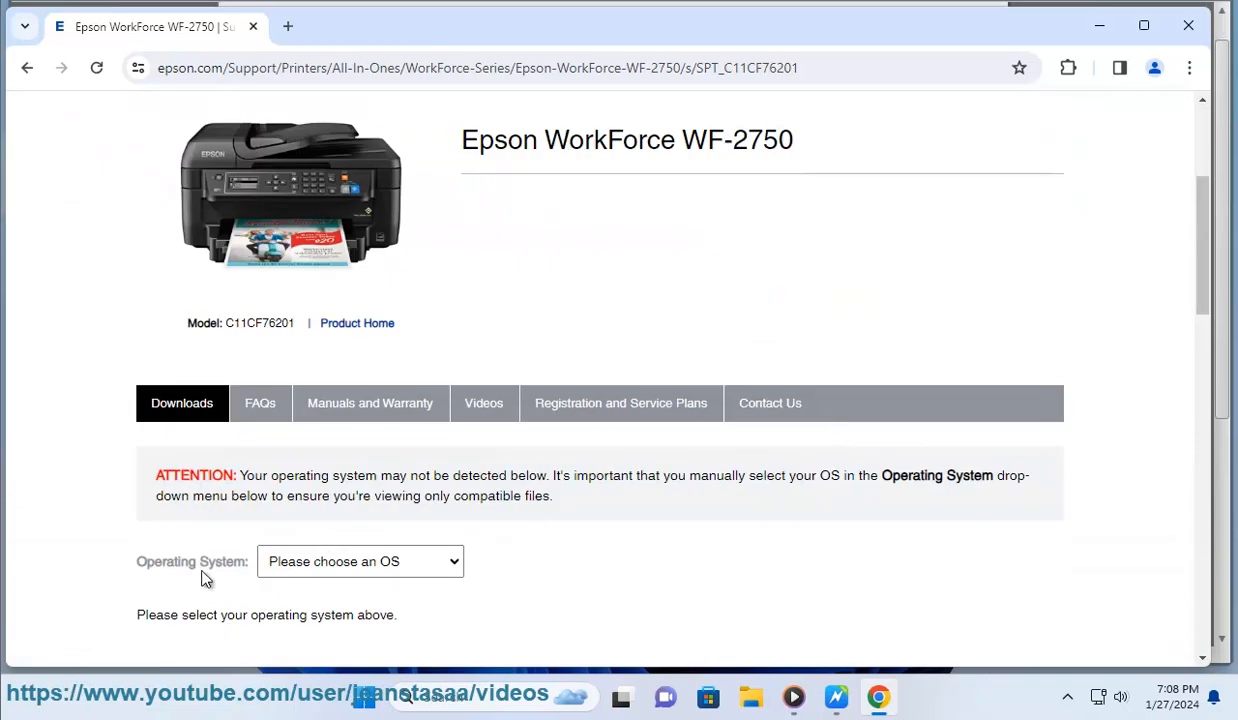
{"action": "left_click_drag", "start_coordinate": [148, 561], "coordinate": [245, 561]}
{"action": "left_click", "coordinate": [453, 561]}
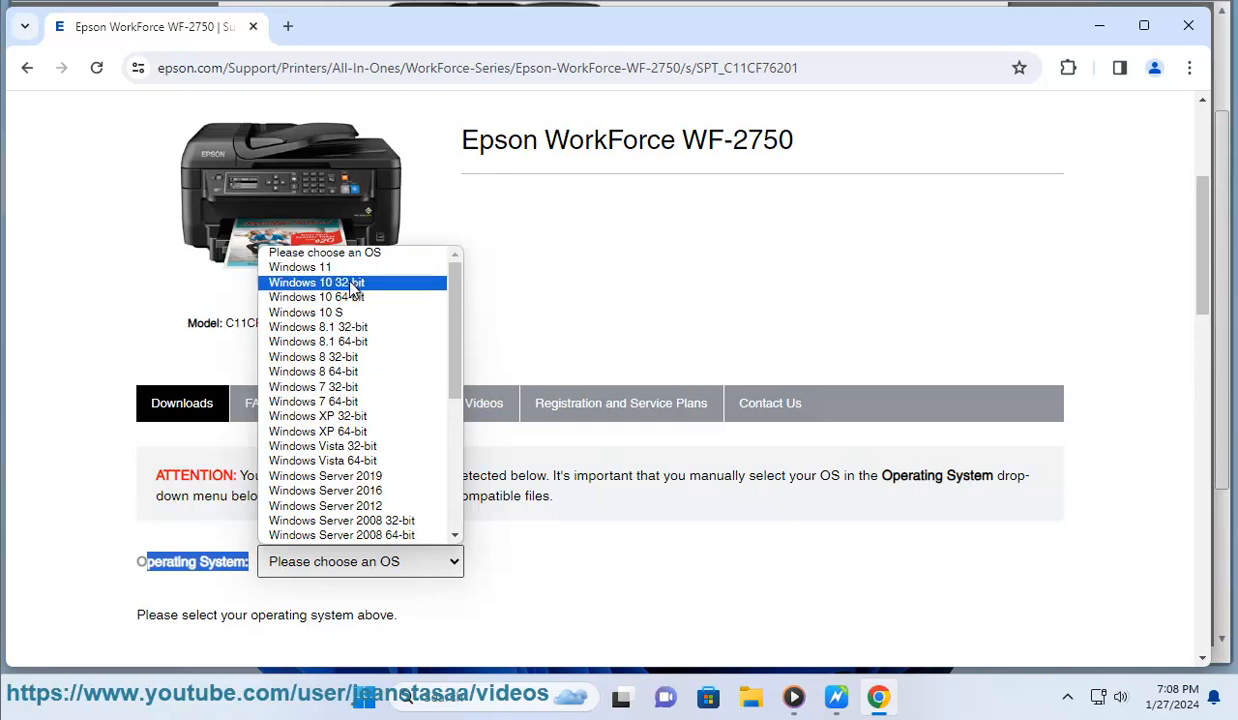
{"action": "left_click", "coordinate": [640, 478]}
{"action": "left_click", "coordinate": [457, 697]}
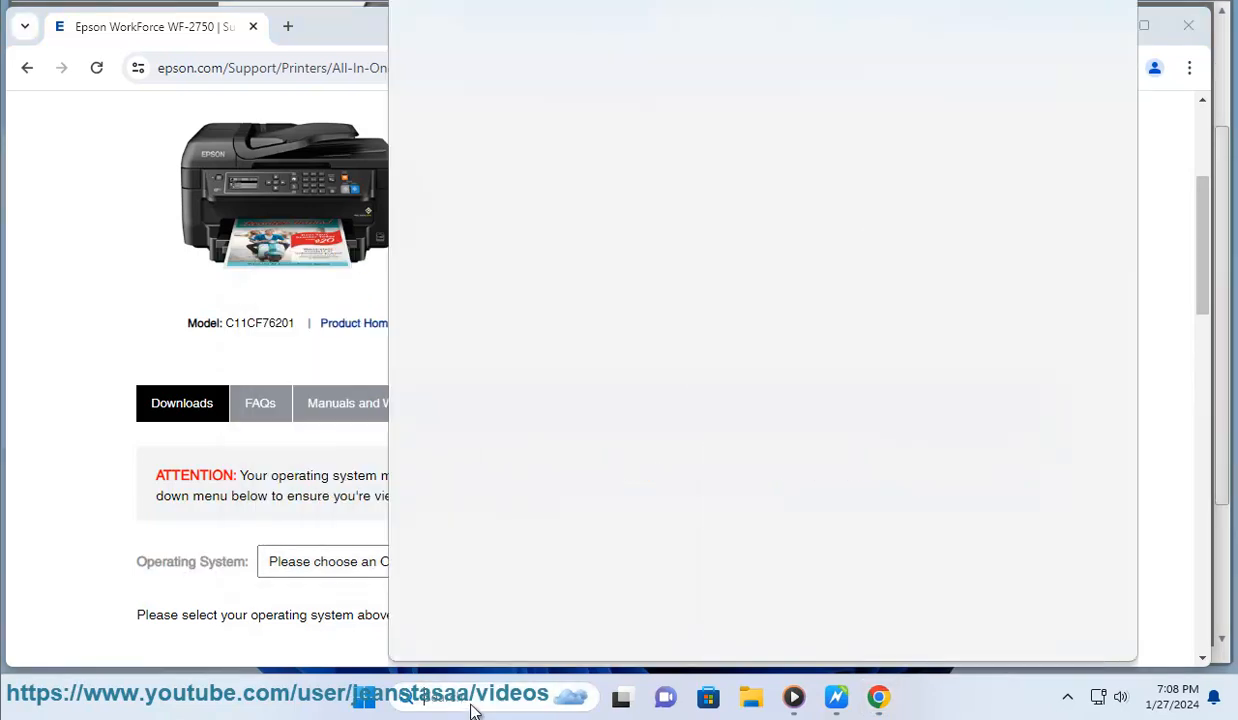
{"action": "type", "text": "sys"}
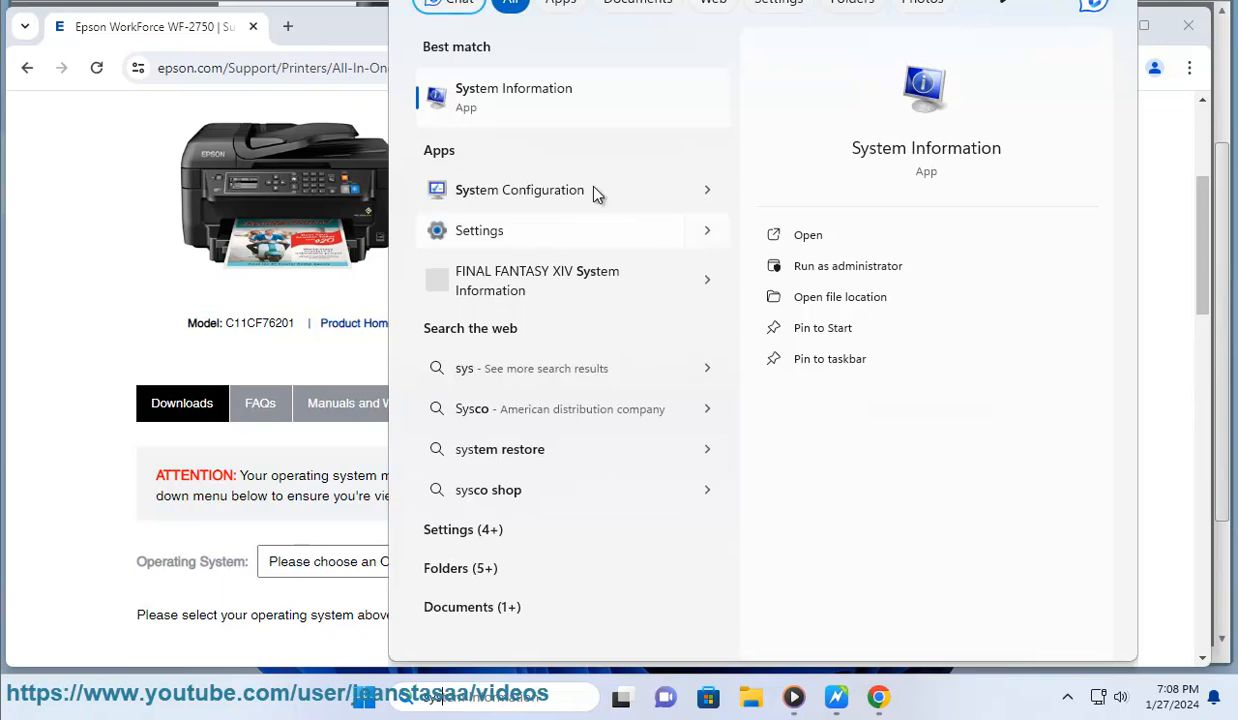
{"action": "left_click", "coordinate": [573, 103]}
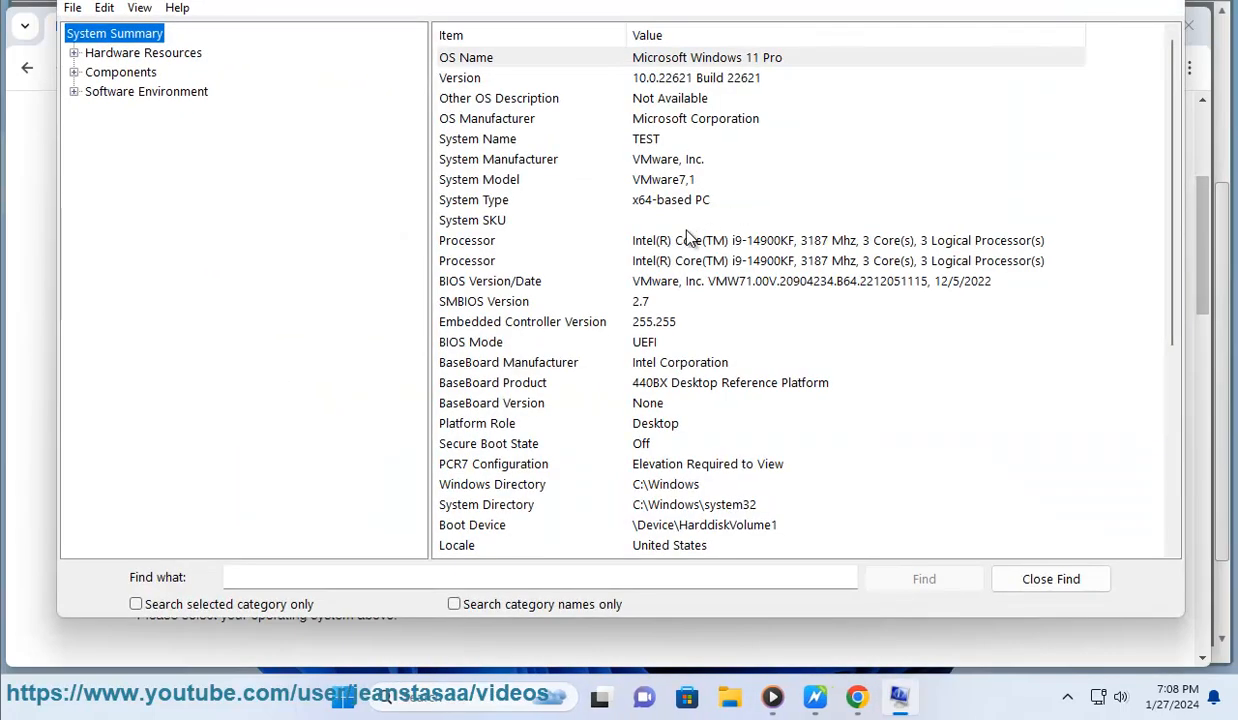
{"action": "left_click", "coordinate": [640, 200]}
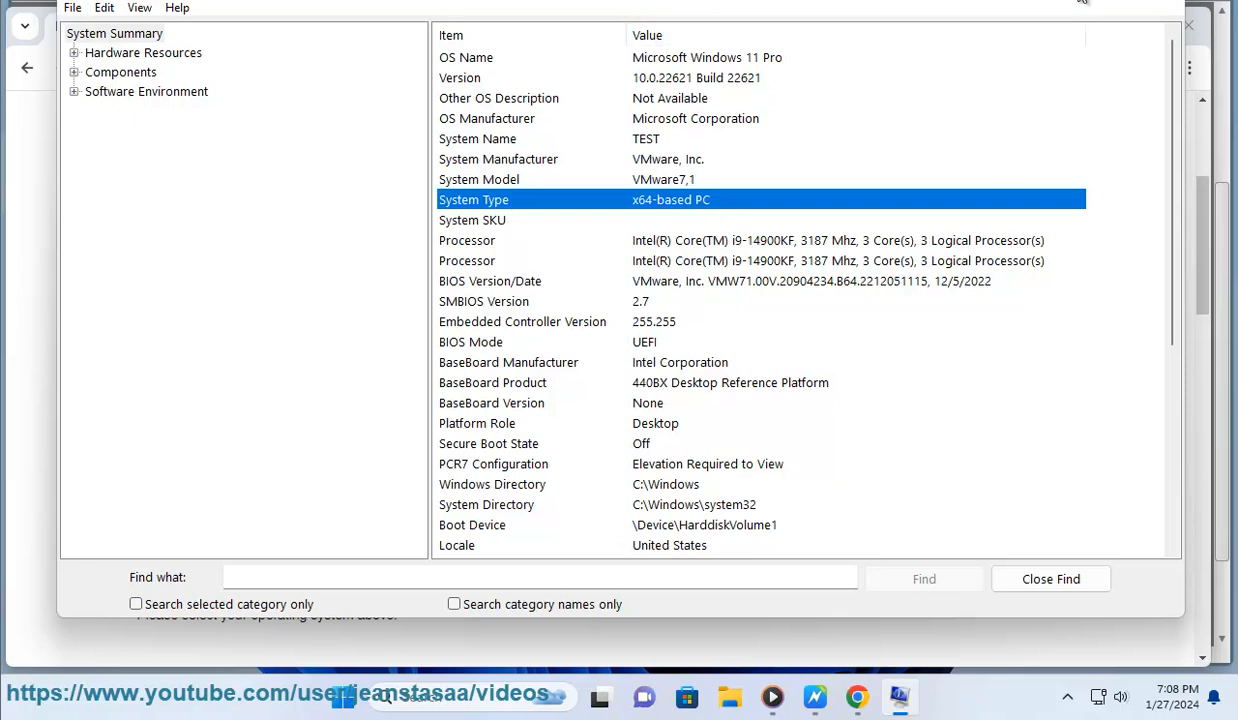
{"action": "left_click", "coordinate": [1082, 2]}
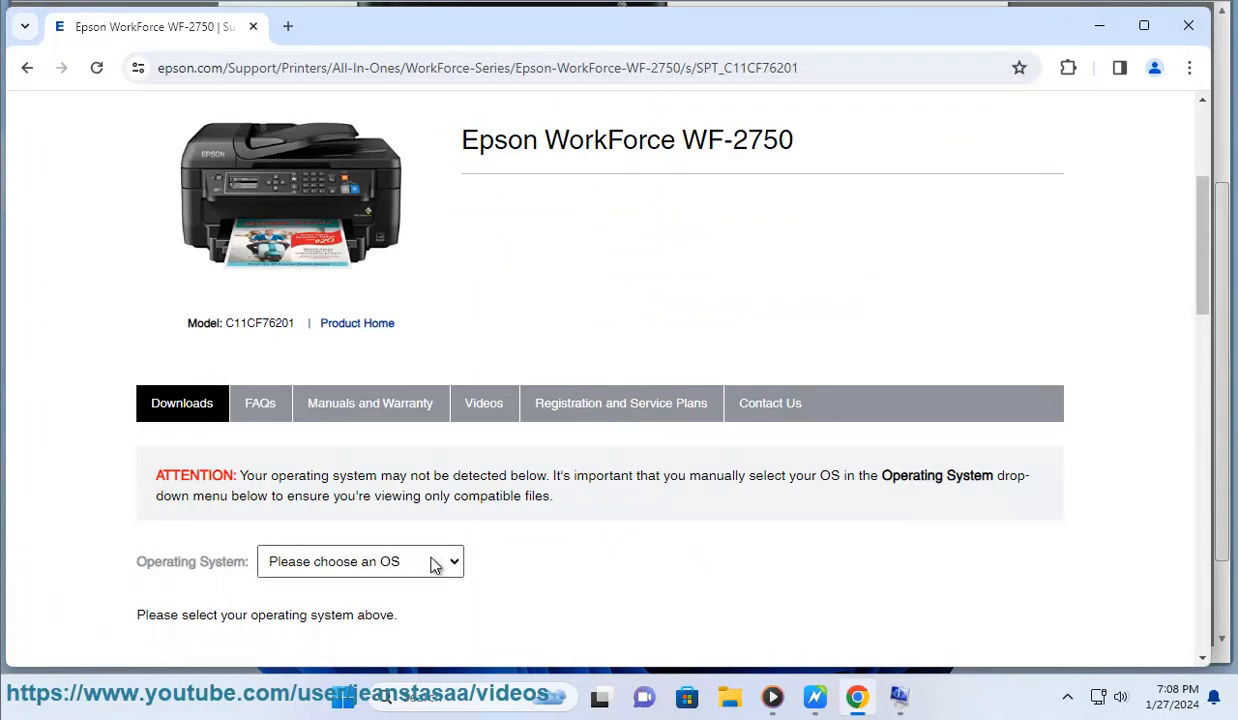
- Choose Windows 11 as the operating system and apply it with GO
{"action": "left_click", "coordinate": [360, 561]}
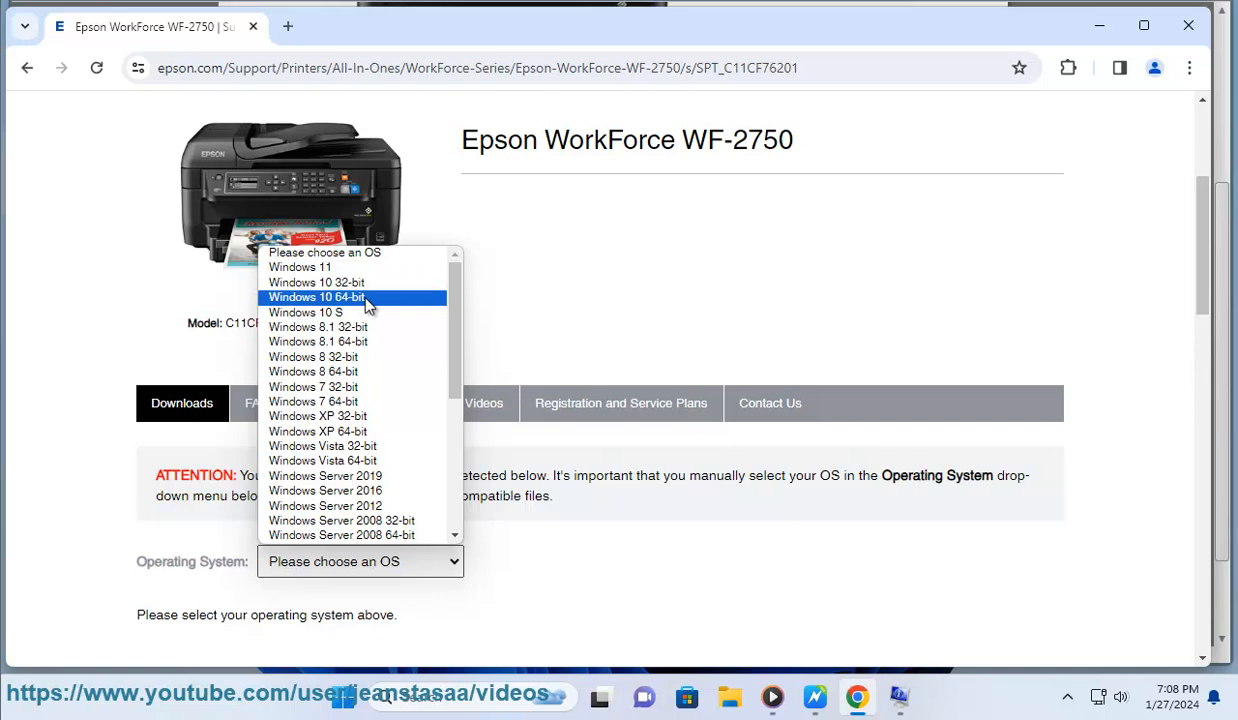
{"action": "left_click", "coordinate": [300, 267]}
{"action": "left_click", "coordinate": [490, 561]}
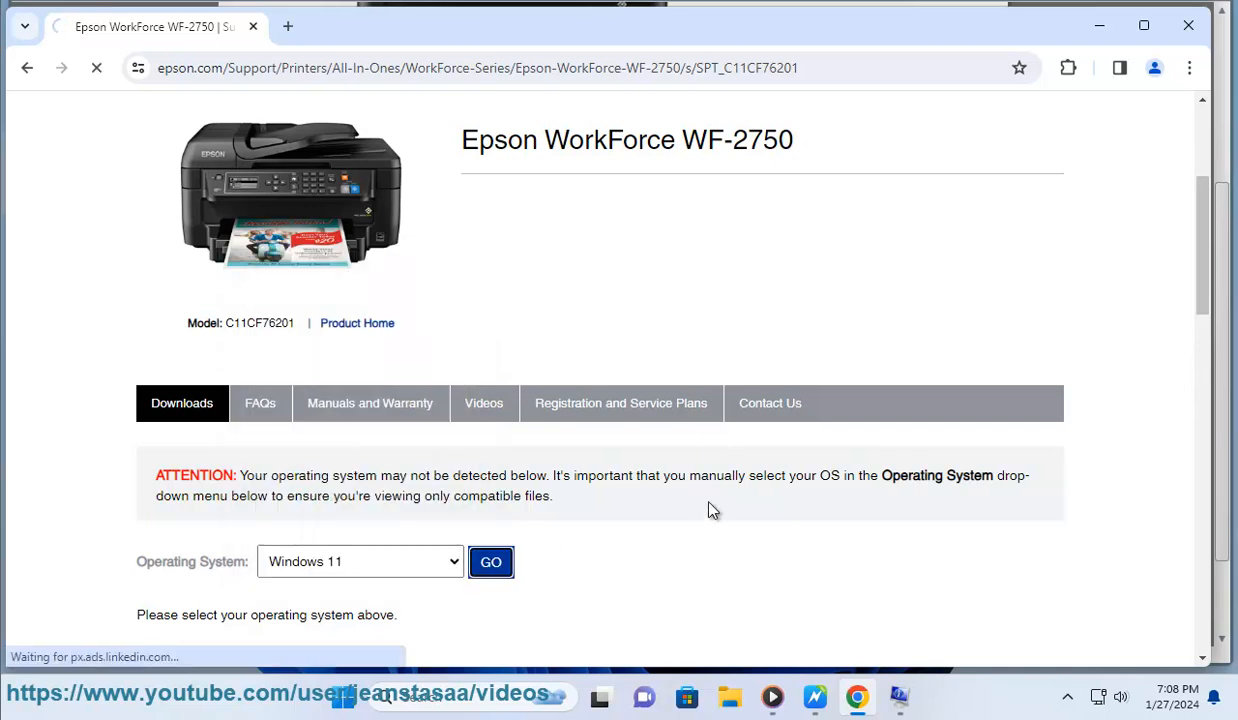